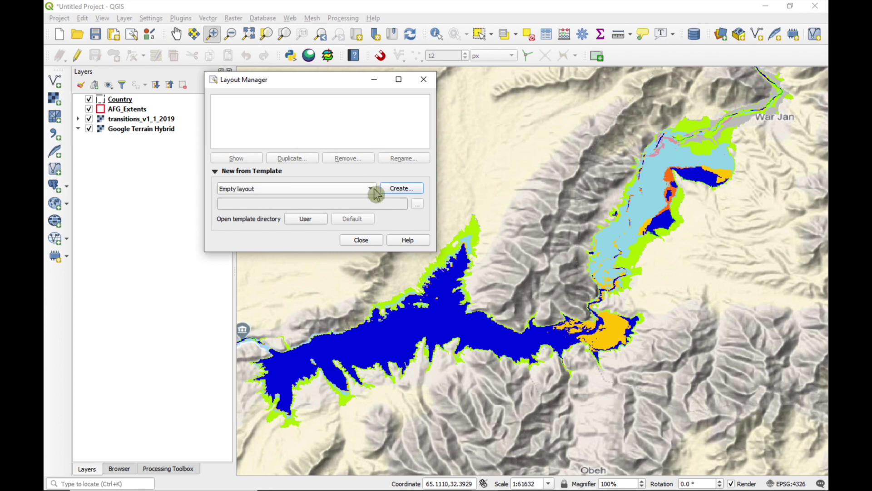
Step: Create the 'Kajaki Dam Transitions Map' layout from the A3 Landscape Template, then close its window
click(371, 189)
click(350, 225)
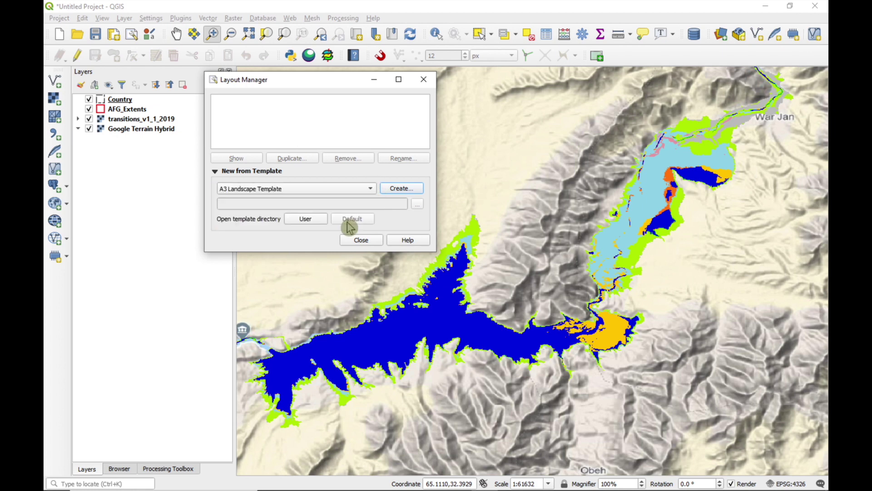
click(401, 189)
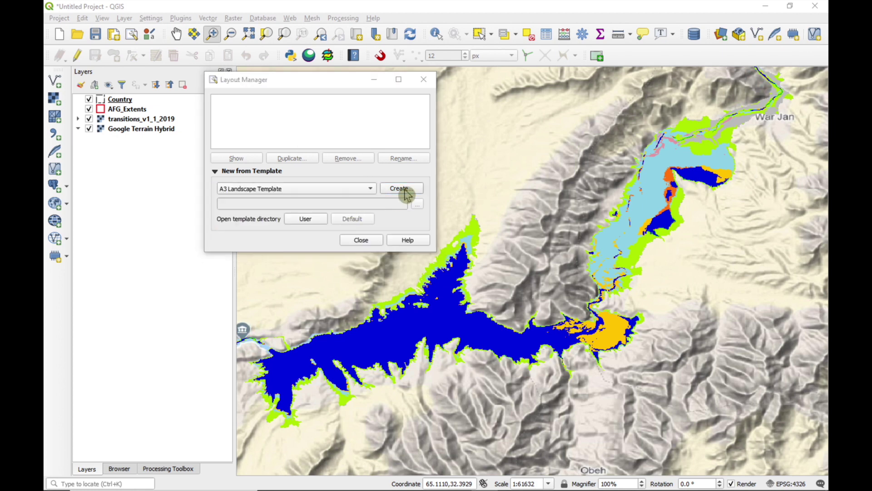
click(320, 188)
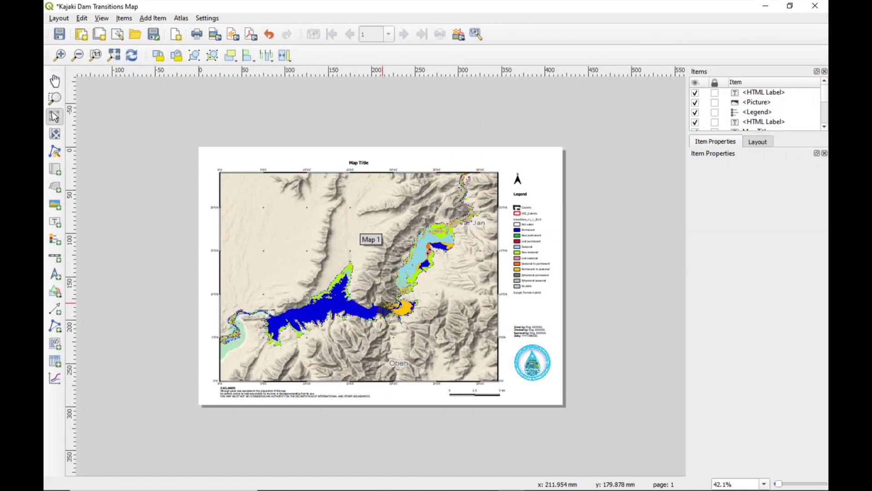
click(815, 6)
Step: Delete the Kajaki Dam Transitions Map layout in the Layout Manager
click(281, 106)
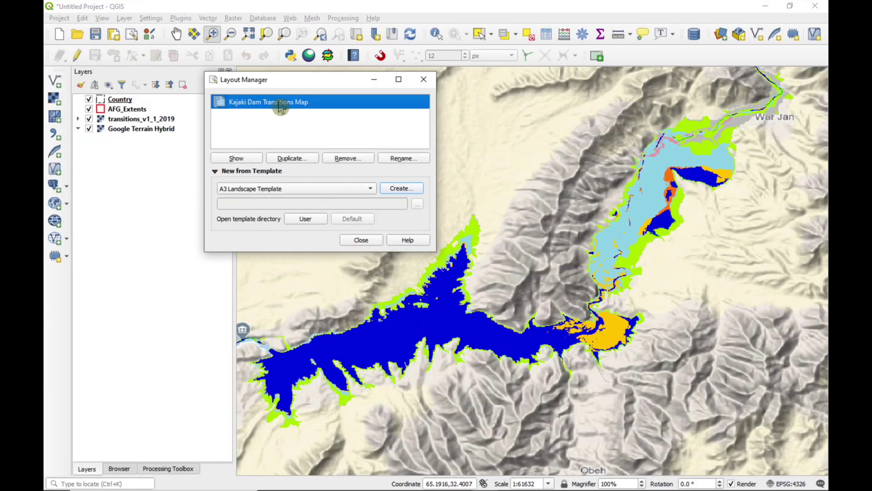
click(343, 158)
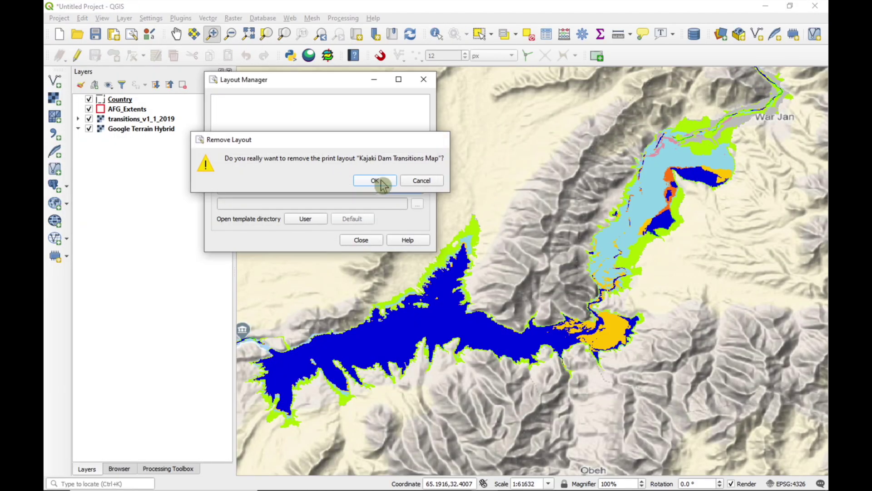
click(382, 184)
Step: Review the template choices, then open the user composer_templates folder
click(372, 192)
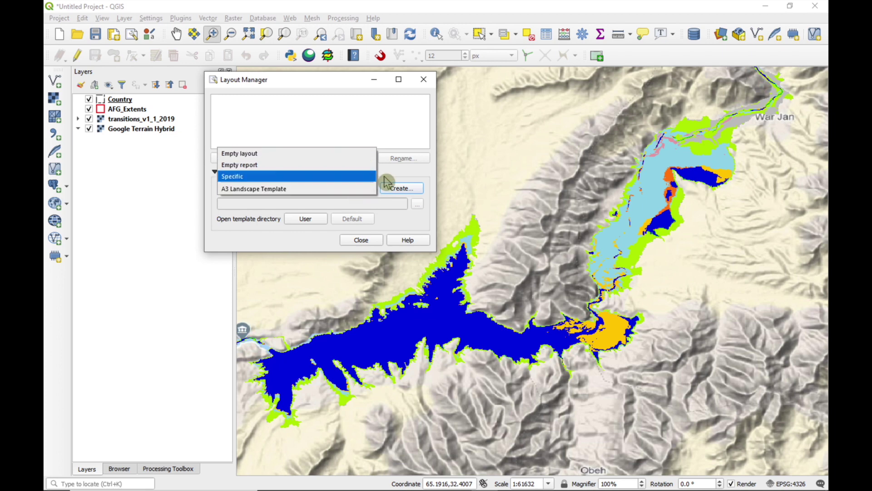
click(385, 177)
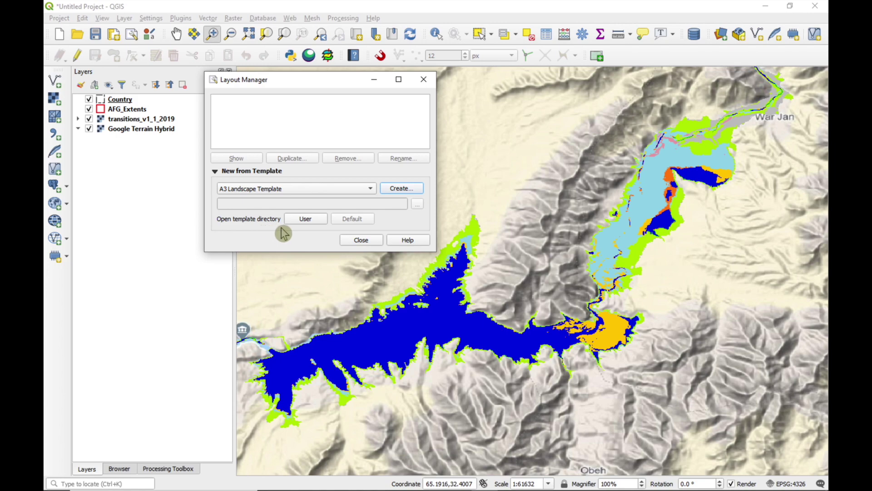
click(306, 220)
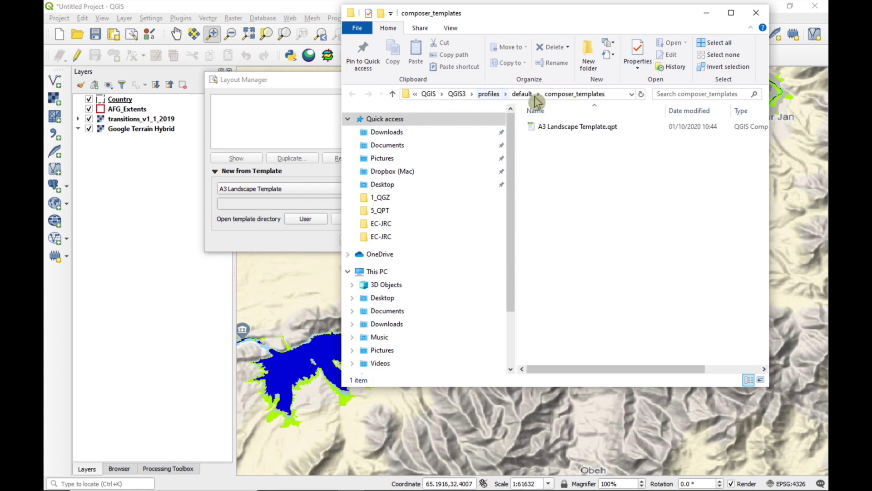
Step: Delete A3 Landscape Template.qpt from composer_templates, then close Explorer and the Layout Manager
click(731, 12)
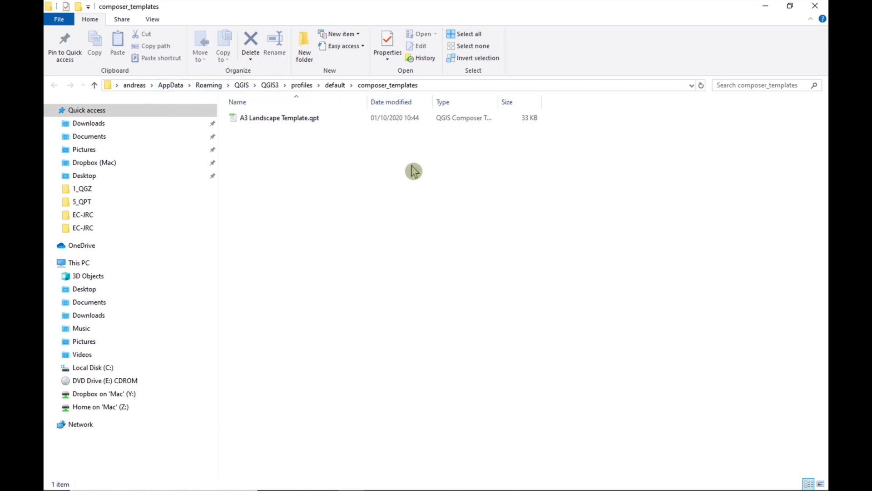
click(267, 119)
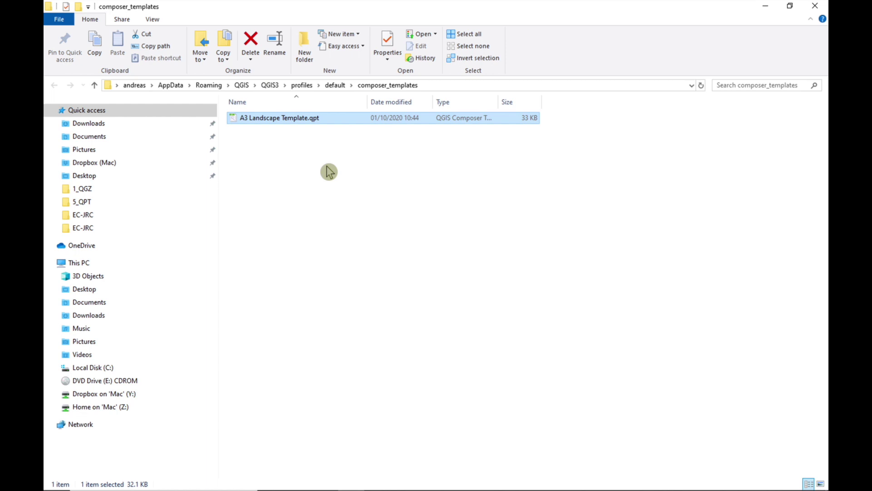
click(790, 6)
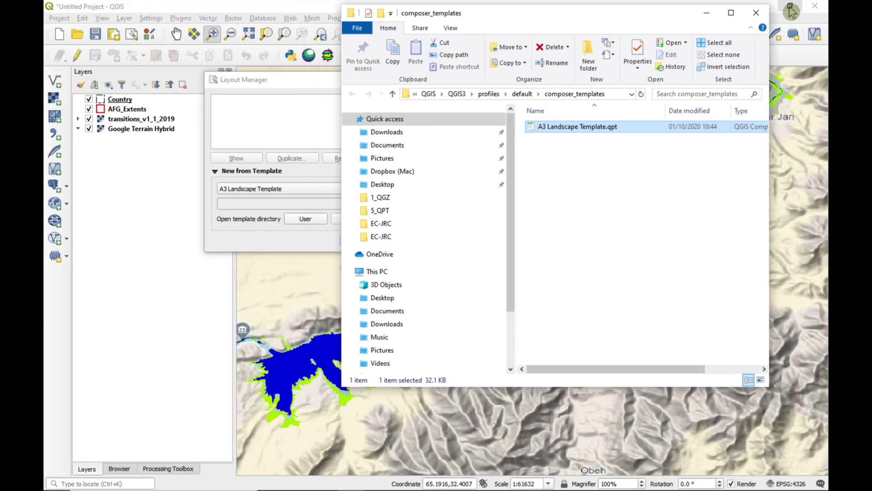
right_click(565, 127)
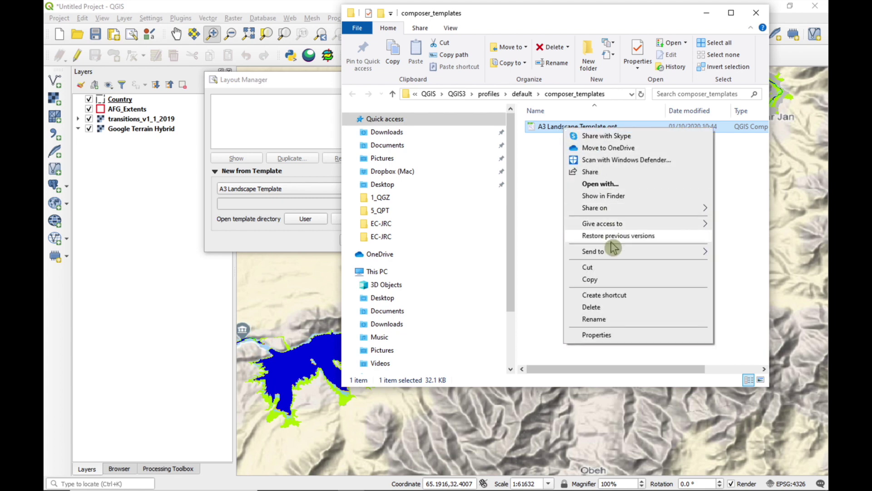
click(613, 307)
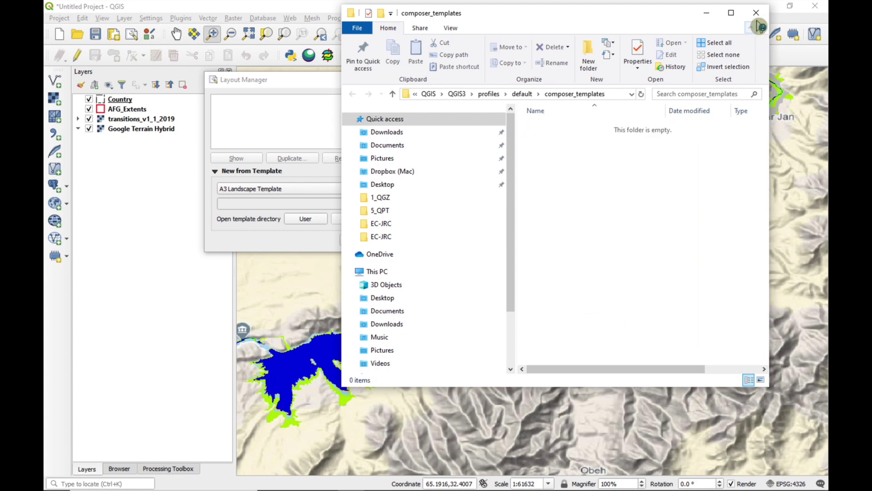
click(756, 12)
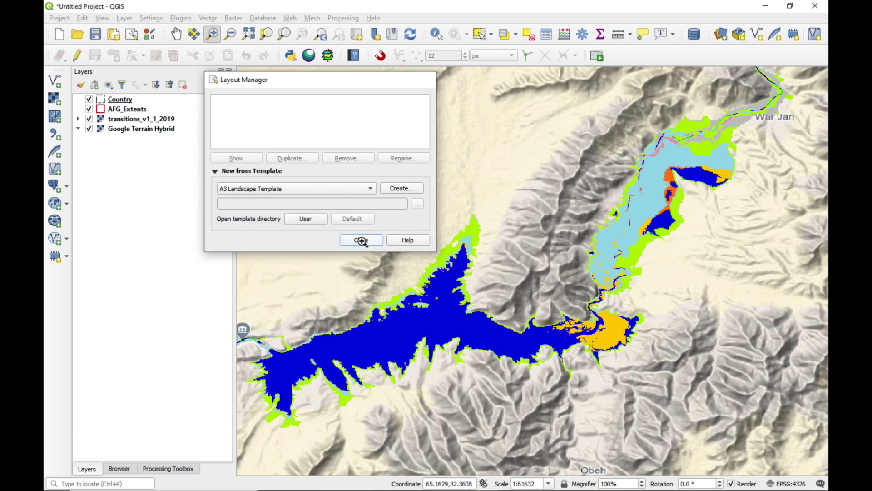
click(362, 240)
Step: Reopen Layout Manager, confirm only Empty layout remains, and open the empty composer_templates folder
click(132, 36)
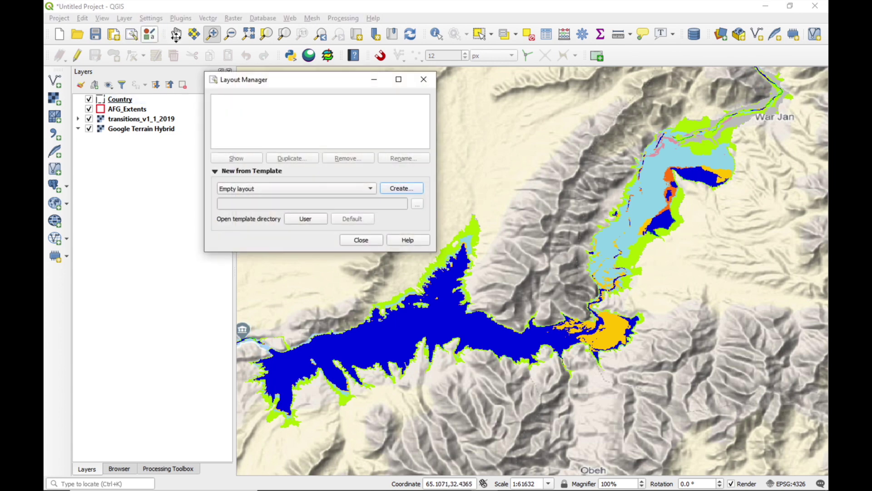
click(374, 194)
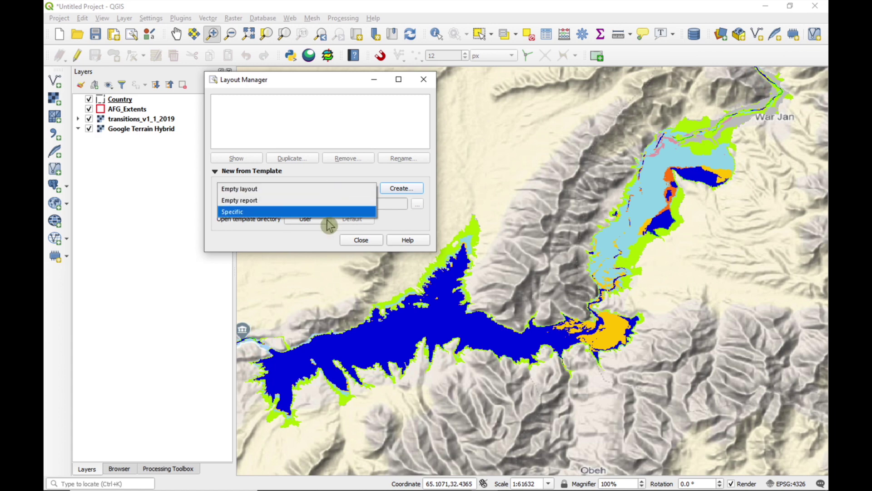
click(342, 169)
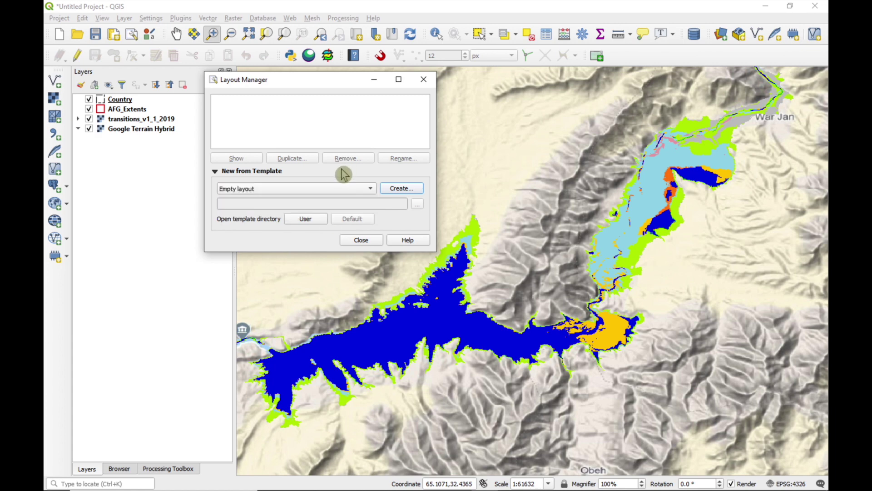
click(306, 220)
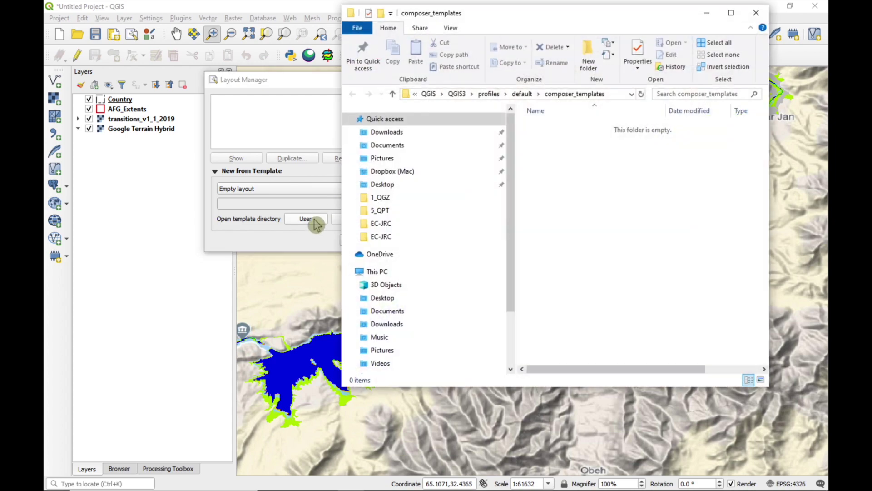
Step: Drag A3 Landscape Template.qpt from the desktop into composer_templates, then close Layout Manager
click(789, 6)
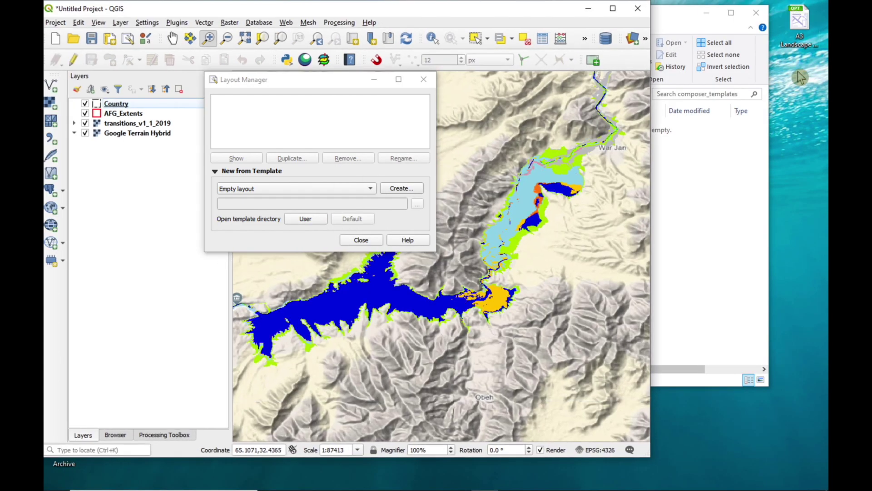
click(735, 137)
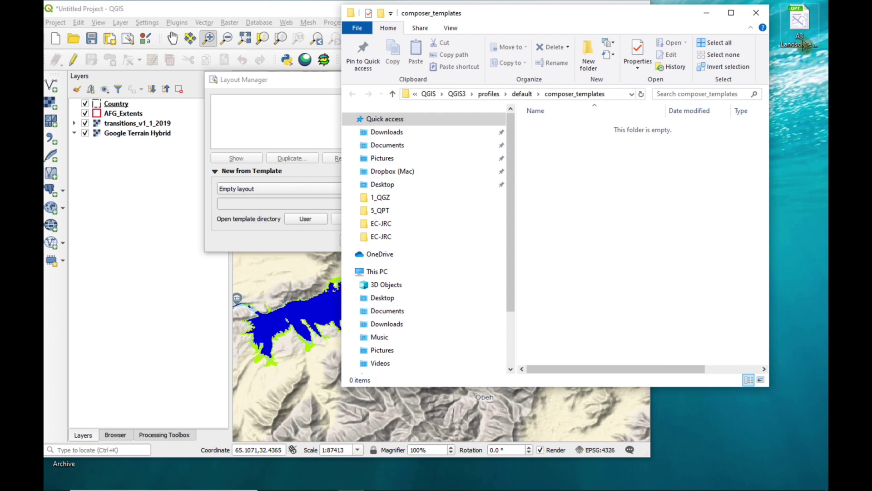
drag(800, 24, 604, 159)
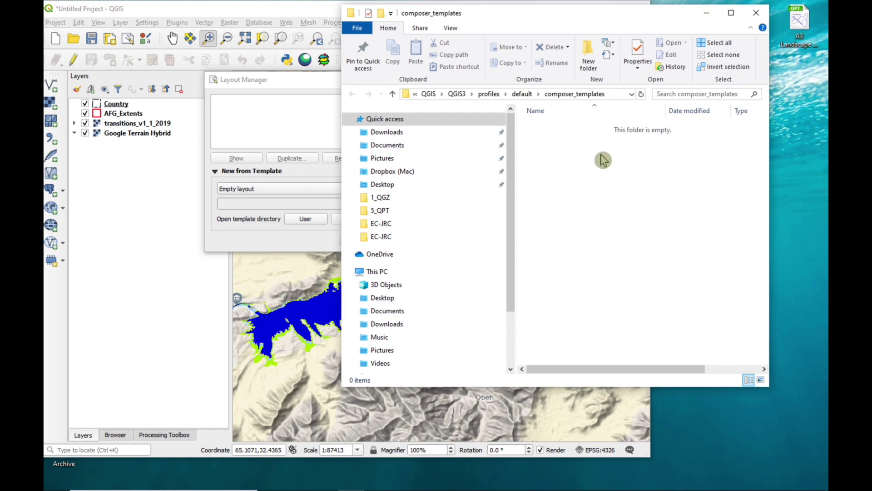
click(245, 189)
click(361, 242)
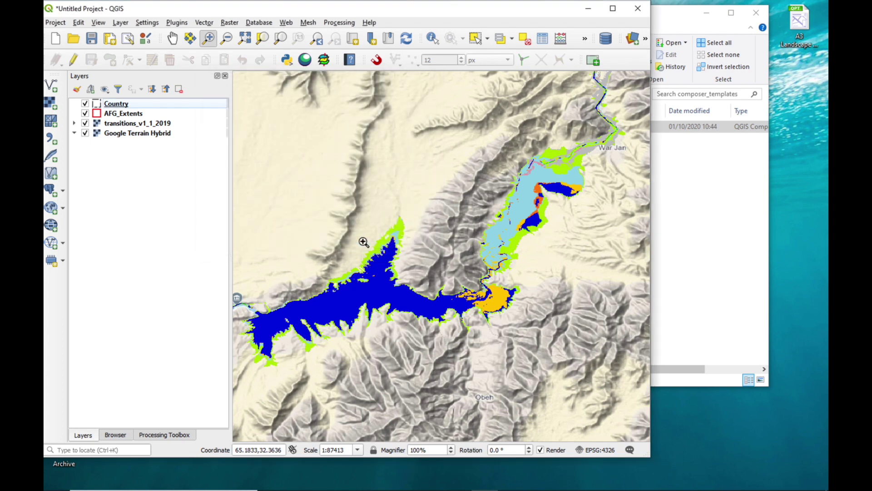
Step: Create a layout from the restored A3 Landscape Template, accepting its default title
click(128, 39)
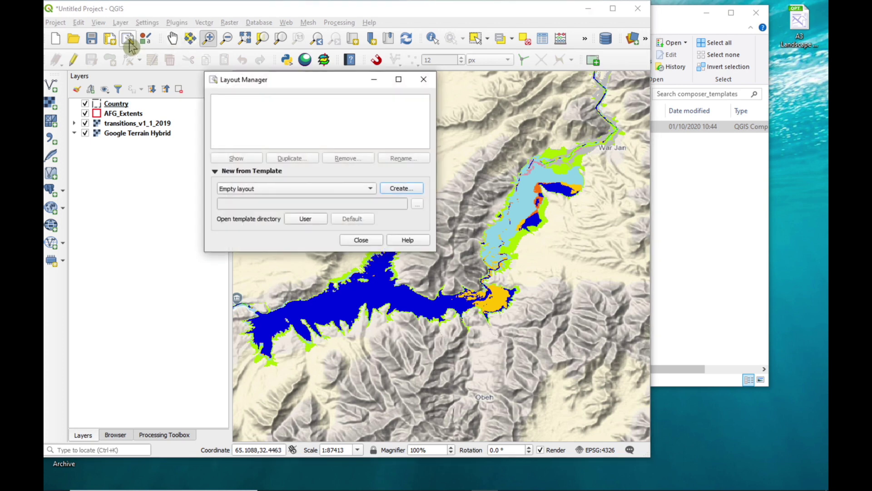
click(373, 191)
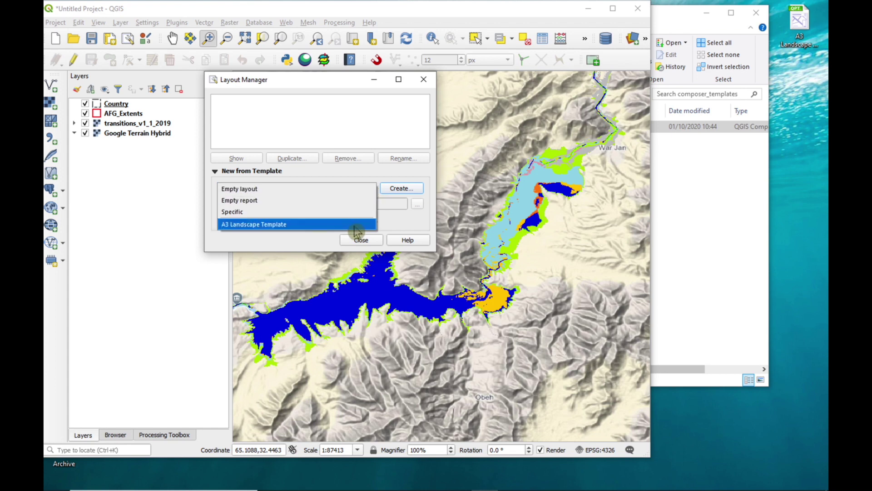
click(355, 227)
click(403, 188)
click(325, 195)
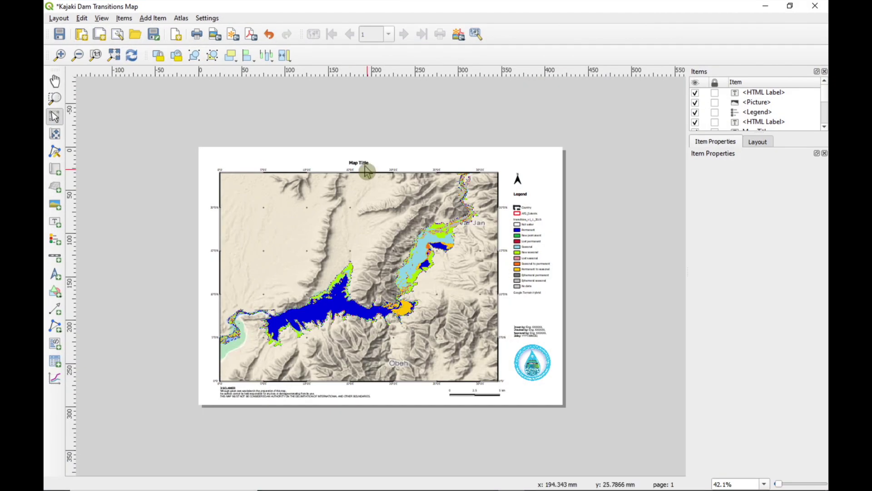
Step: Retitle the map 'Kajaki Dam Surface Water Transitions Map (Source: EC JRC/Google)' and close the layout
click(359, 164)
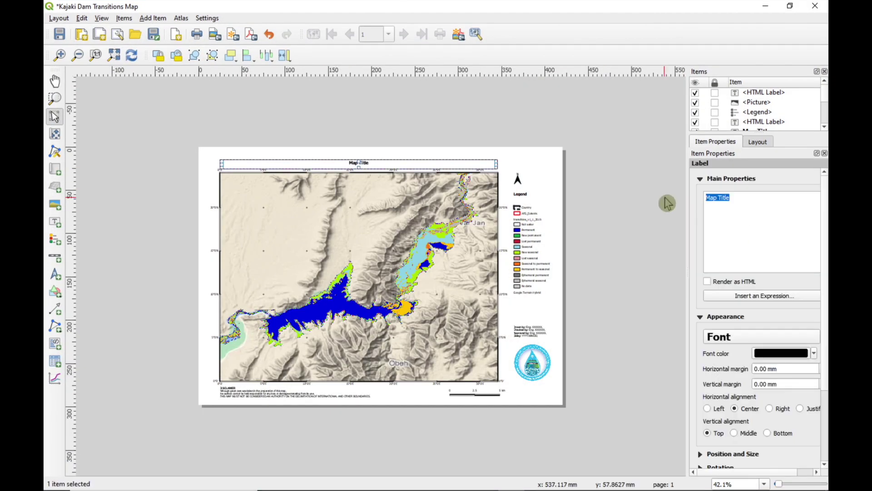
text(Kajaki Dam Surface Water Transitions Map (Source: EC JRC/Google))
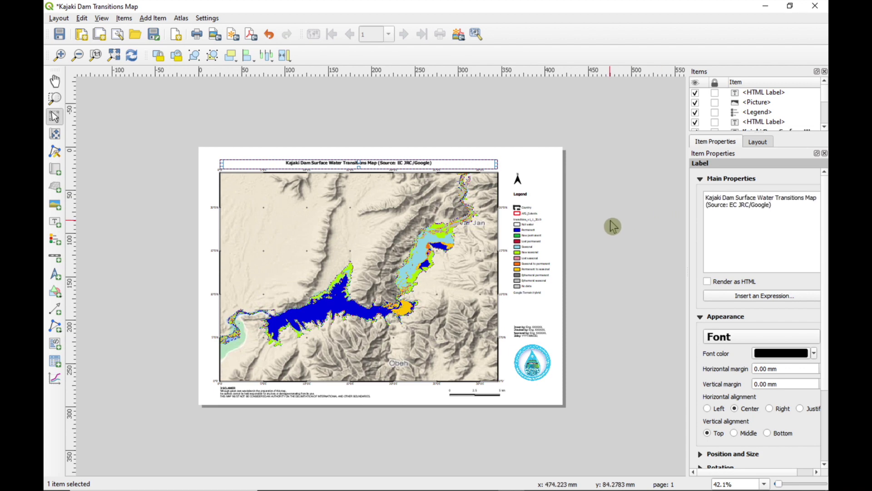
click(612, 227)
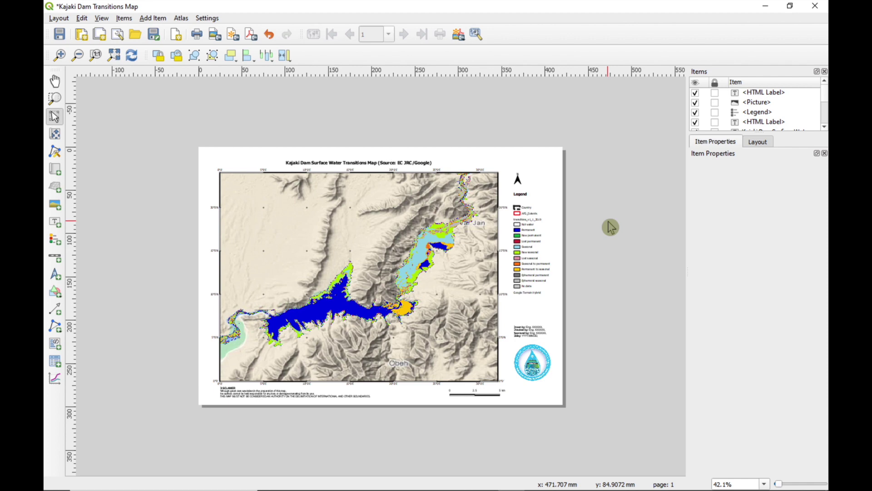
click(815, 6)
Step: Remove the Kajaki Dam Transitions Map layout from the Layout Manager
click(309, 104)
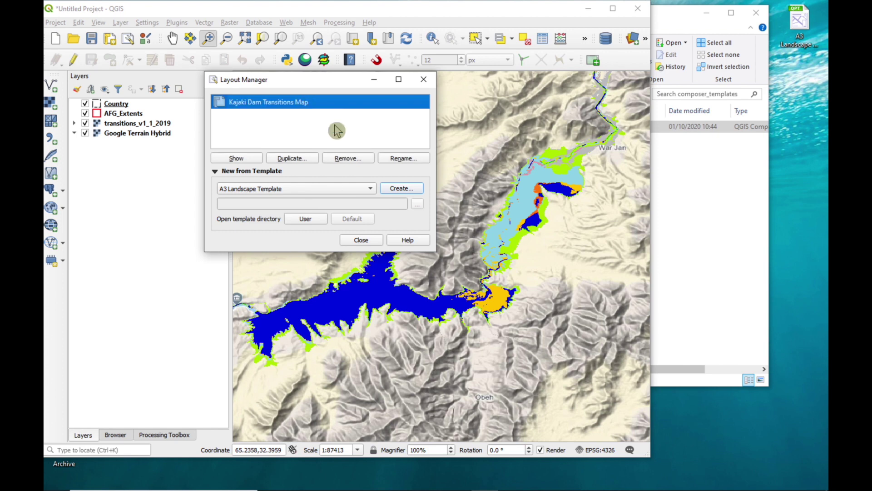
click(347, 158)
click(375, 180)
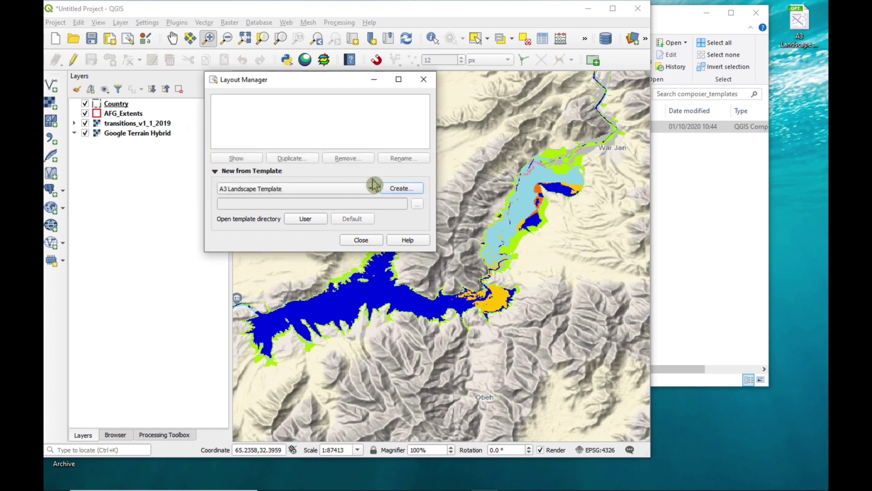
Step: Create a new empty print layout named 'Test'
click(291, 194)
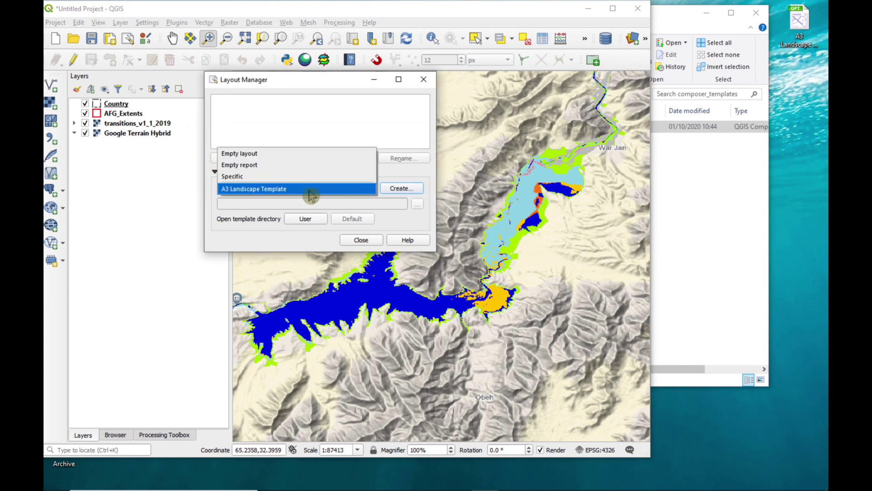
click(302, 153)
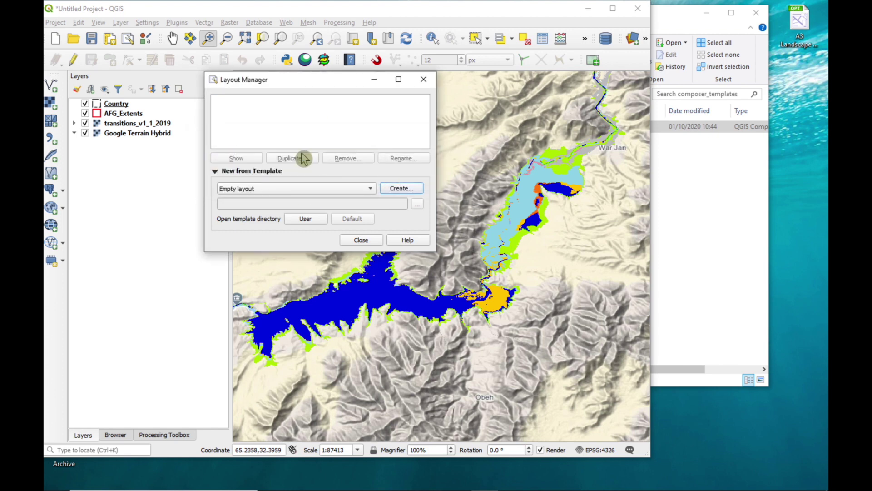
click(400, 189)
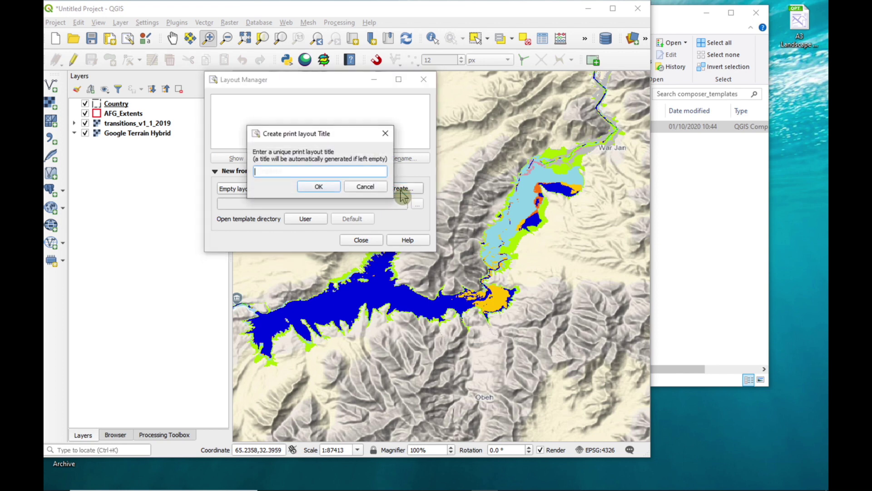
click(328, 192)
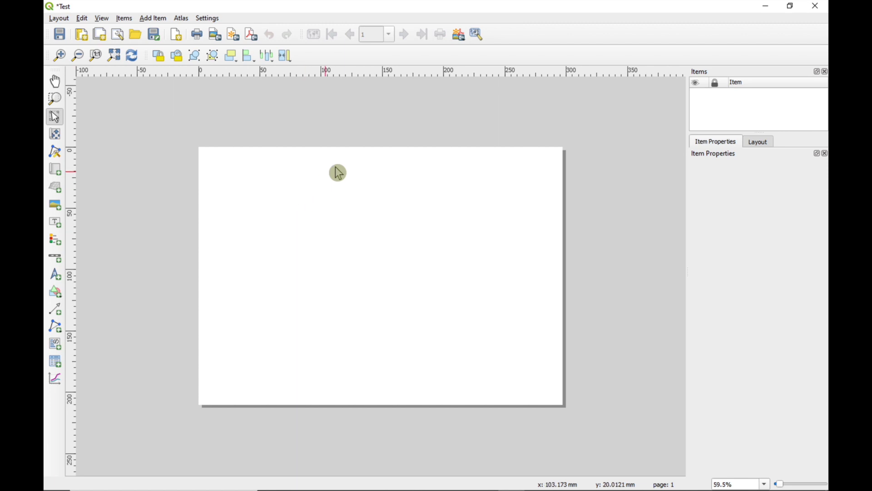
Step: Set the Test layout's page to A3 landscape, 420 × 297 mm, in Page Properties
right_click(382, 237)
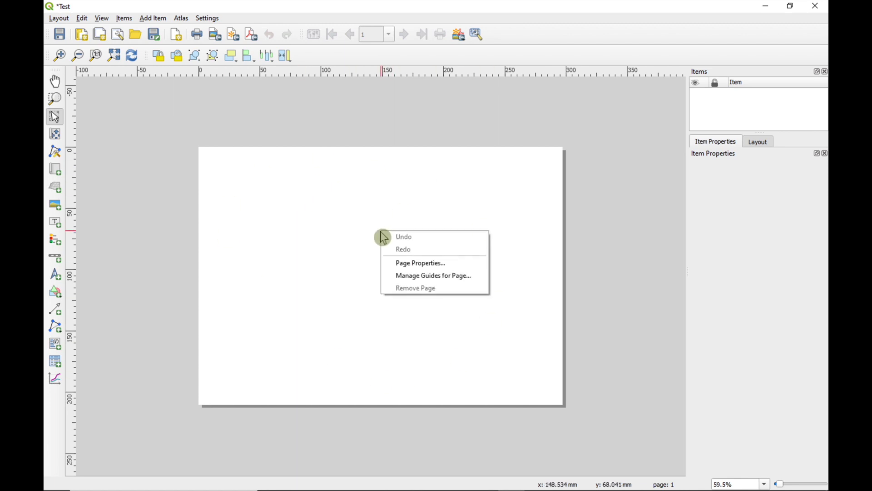
click(417, 263)
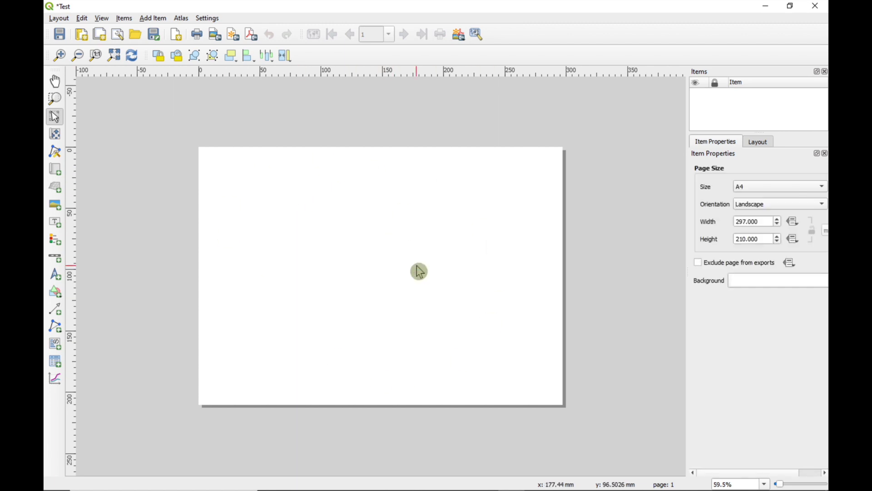
click(758, 192)
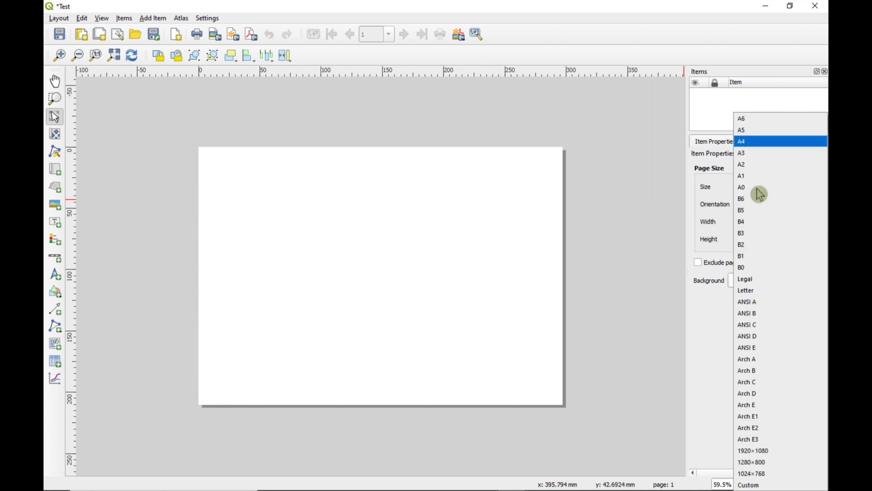
click(755, 157)
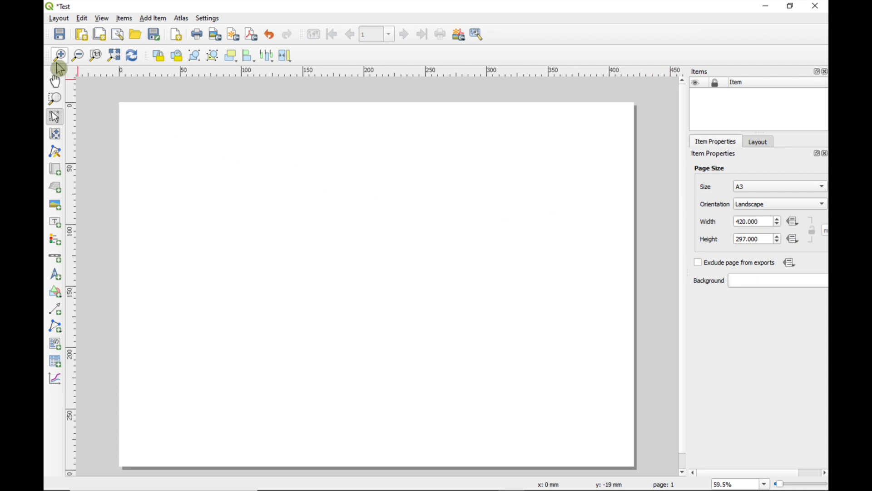
Step: Load the A3 Landscape Template.qpt items (map, title, legend, logo and more) onto the Test page
click(59, 19)
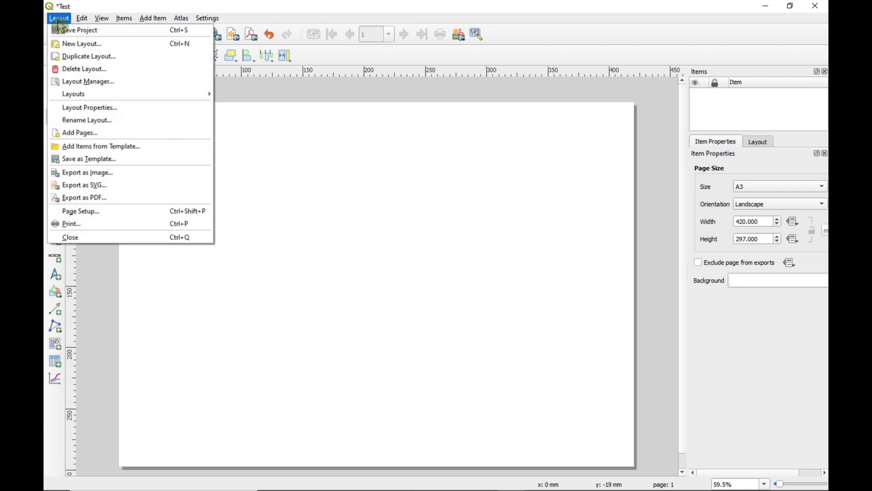
click(159, 151)
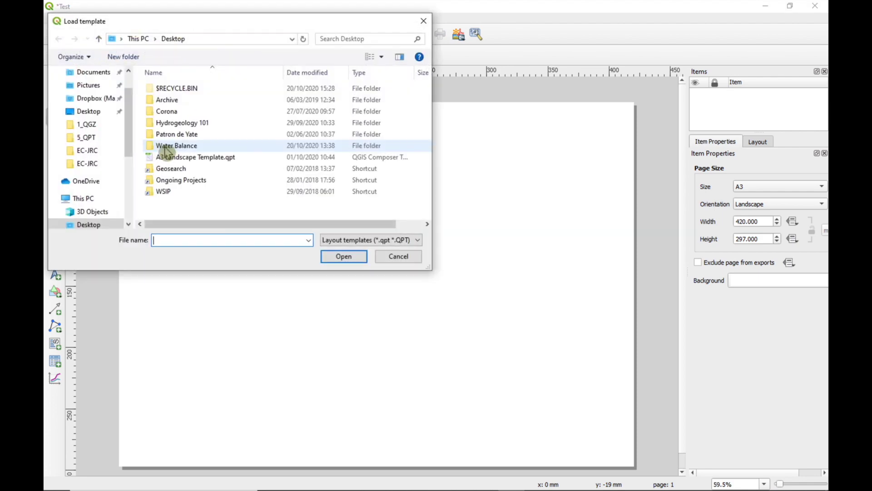
click(178, 162)
double_click(179, 162)
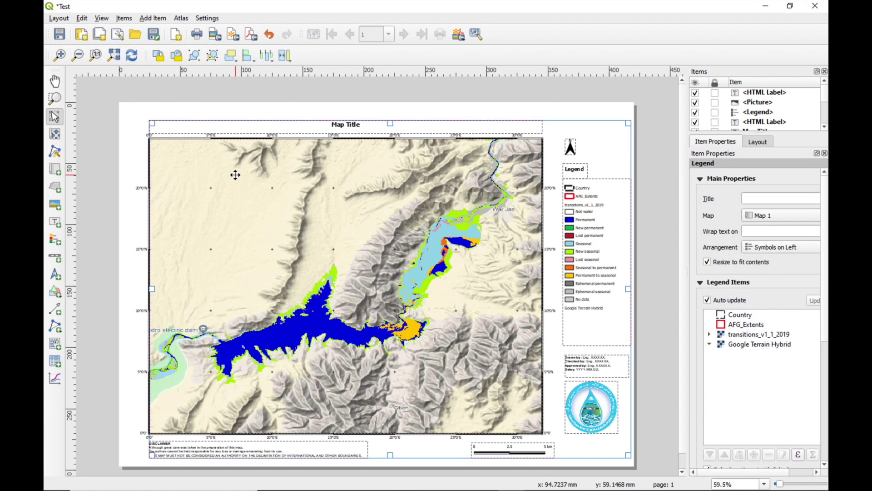
click(658, 167)
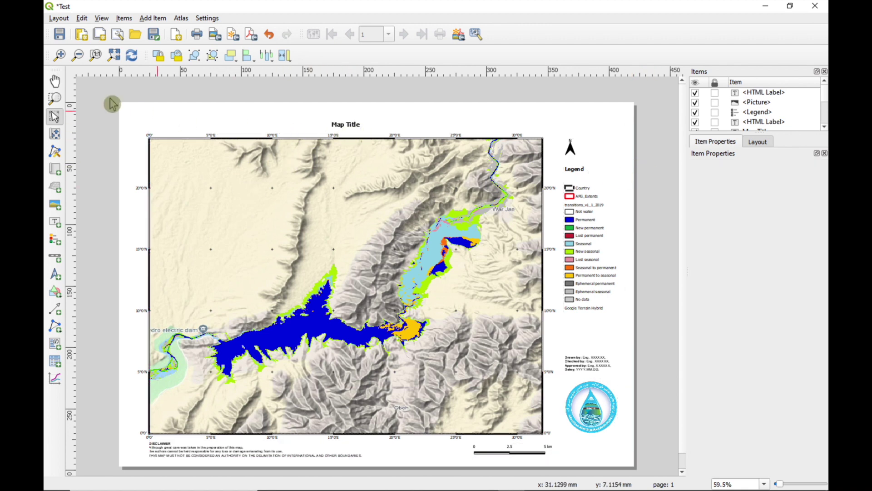
click(57, 18)
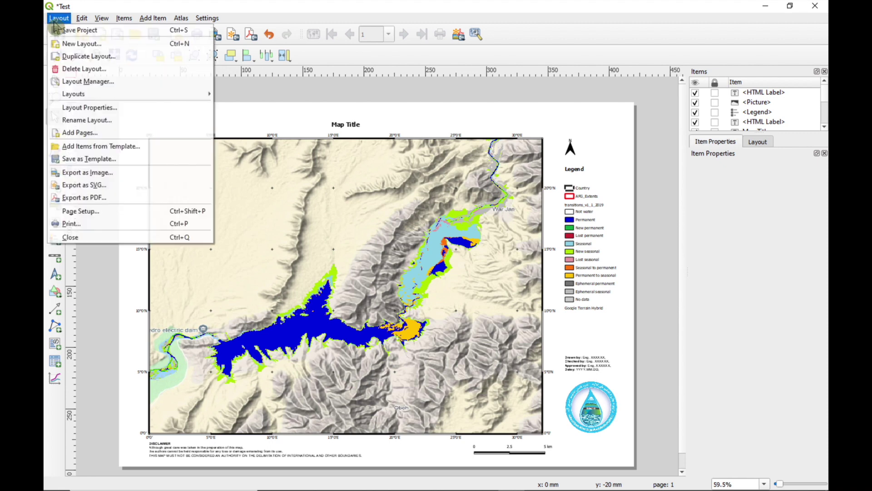
click(129, 159)
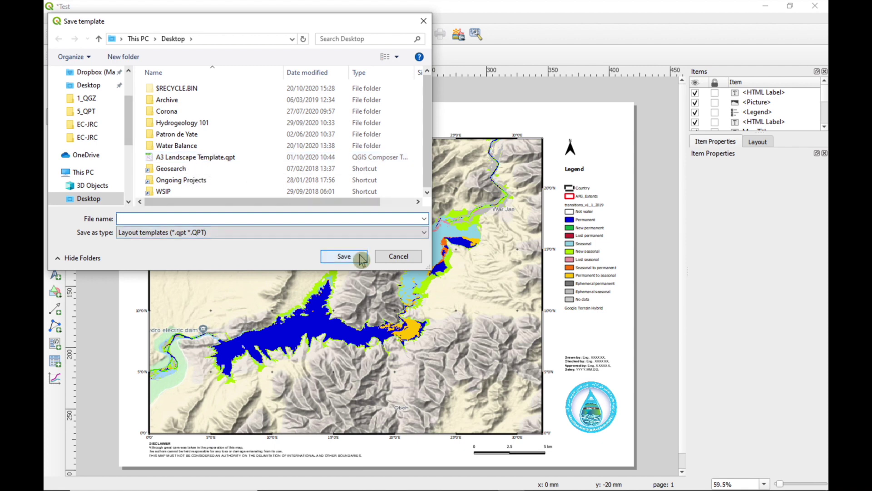
click(398, 256)
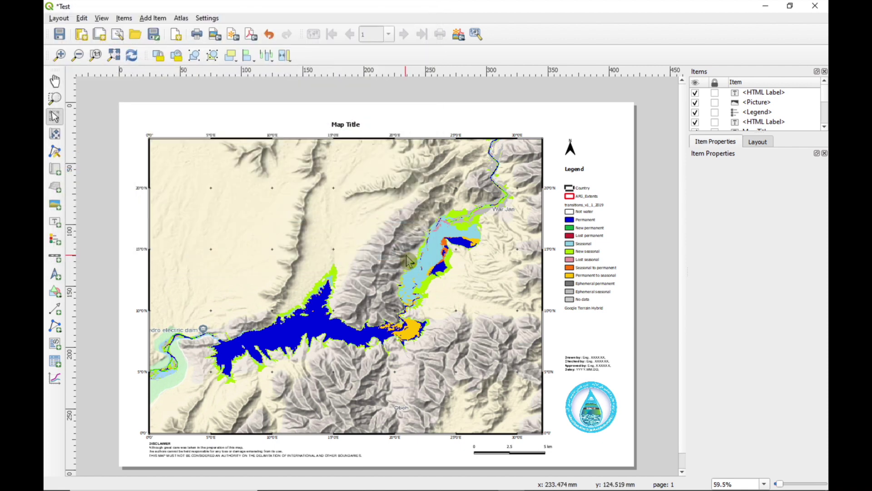